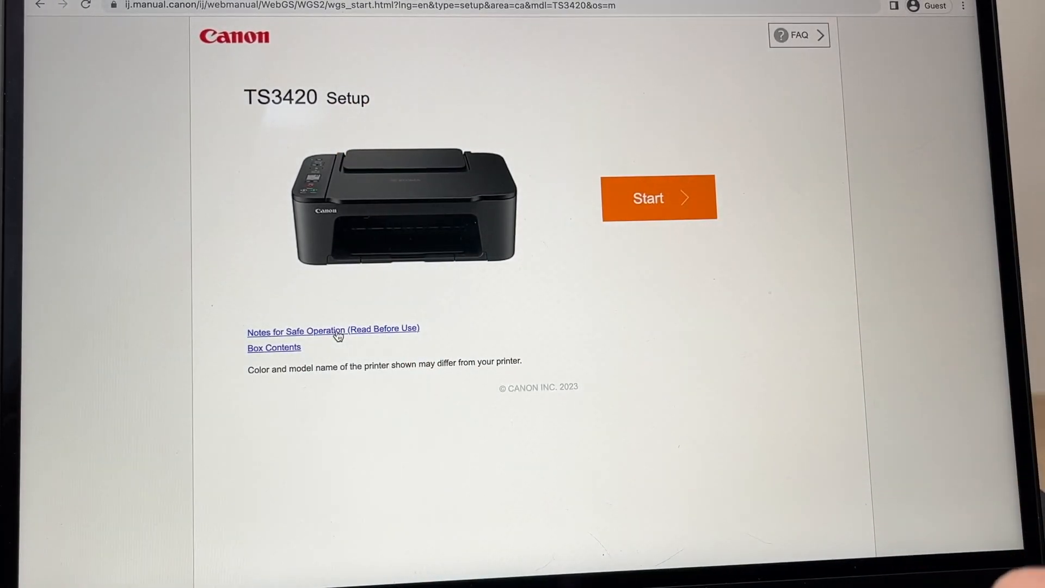
- Start the TS3420 guide, choose Connecting to a Computer/Smartphone and download the macOS setup software
{"action": "left_click", "coordinate": [635, 201]}
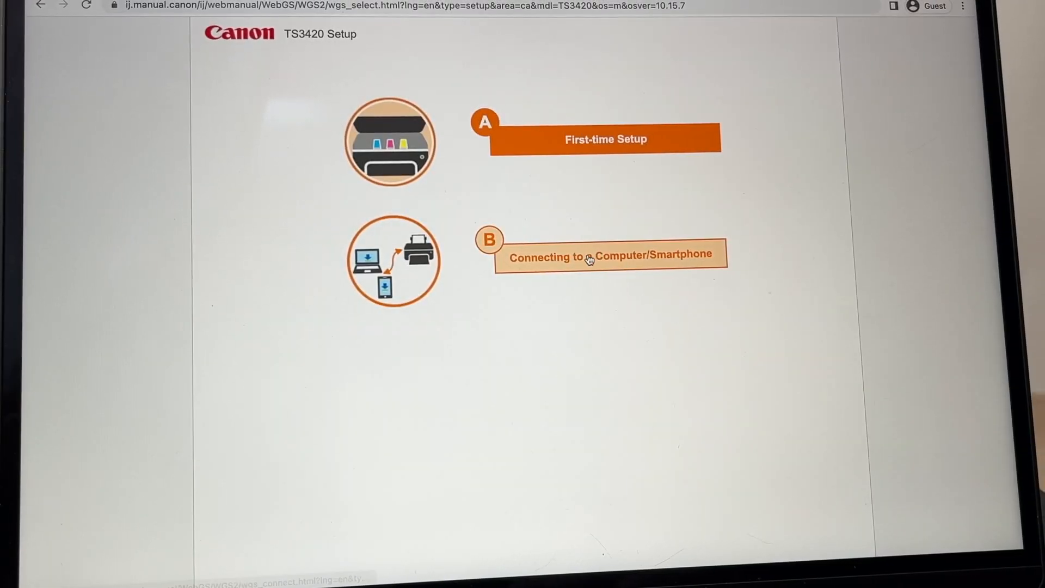
{"action": "left_click", "coordinate": [589, 259]}
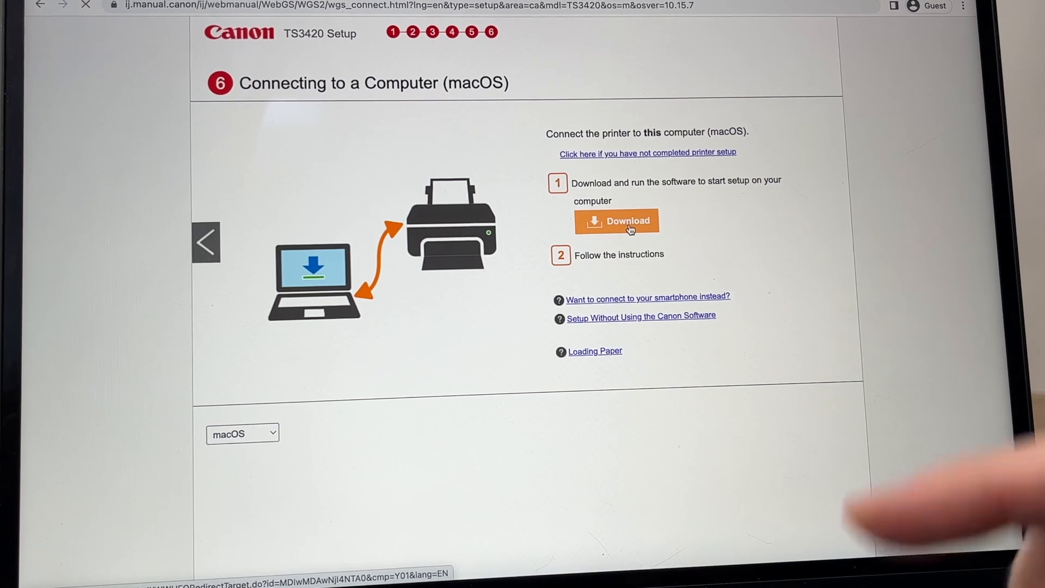
{"action": "left_click", "coordinate": [630, 225]}
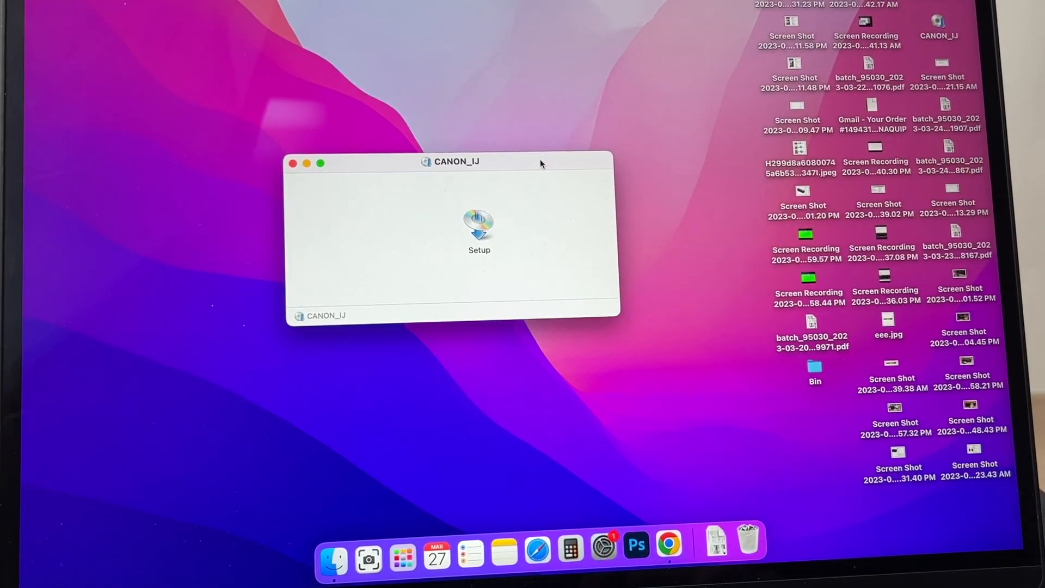
- Launch Setup from the CANON_IJ disk image, confirm Gatekeeper and install the helper tool
{"action": "double_click", "coordinate": [476, 227]}
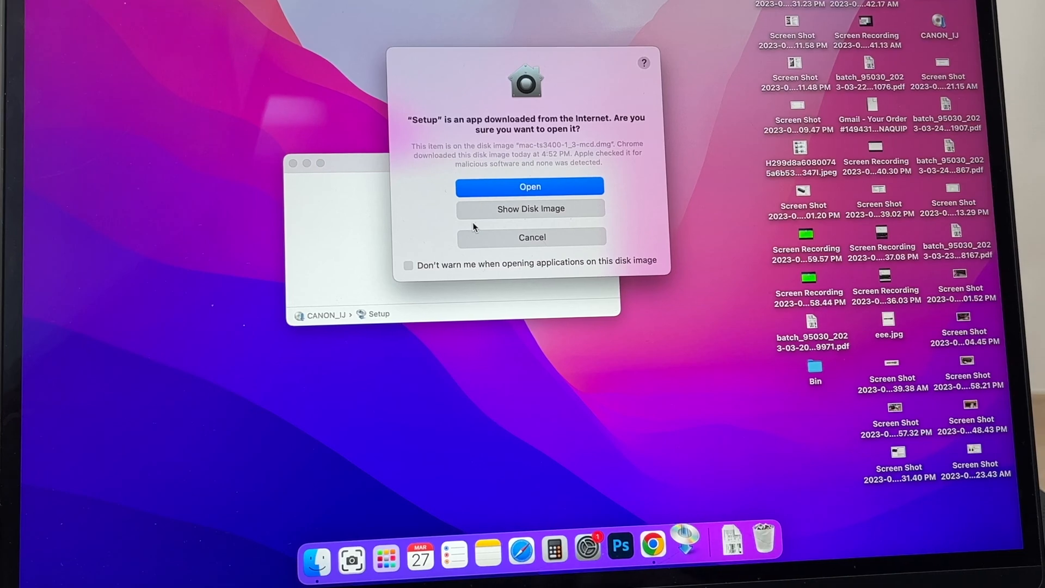
{"action": "left_click", "coordinate": [495, 191]}
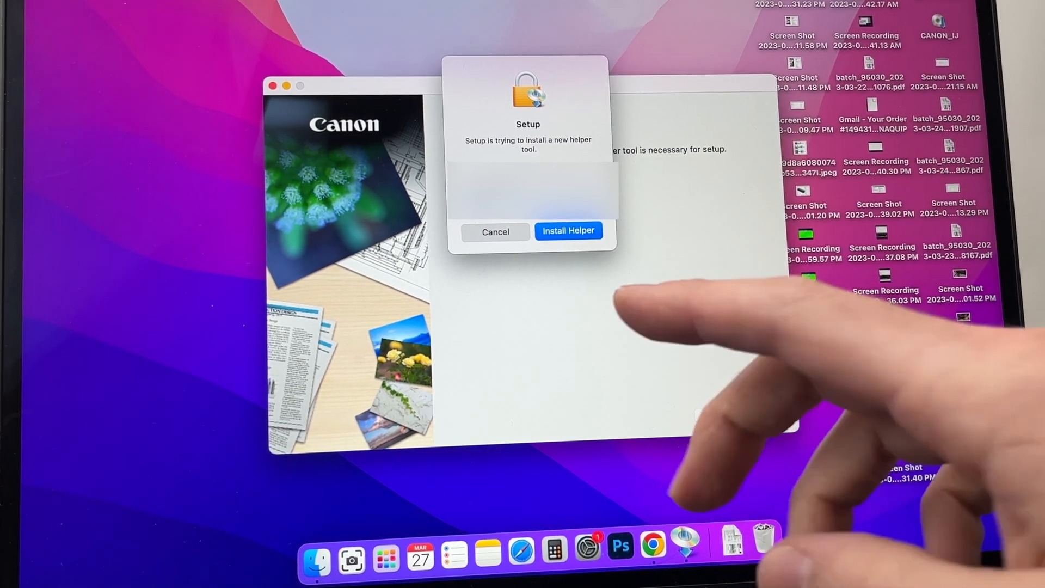
{"action": "left_click", "coordinate": [573, 233]}
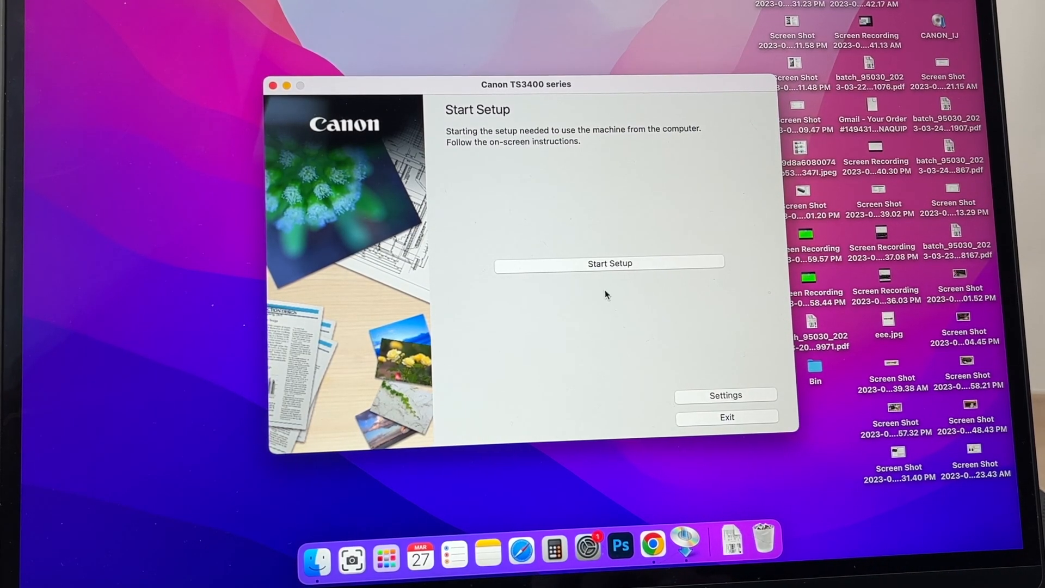
- Start Setup, pass the security notice, accept the License Agreement and agree to usage-data sharing
{"action": "left_click", "coordinate": [608, 262]}
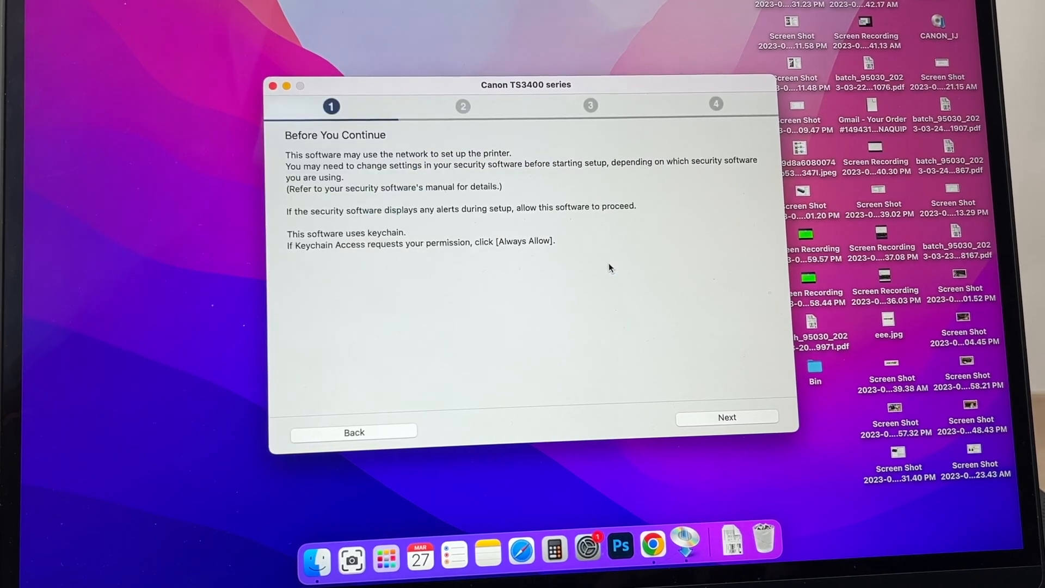
{"action": "left_click", "coordinate": [696, 419]}
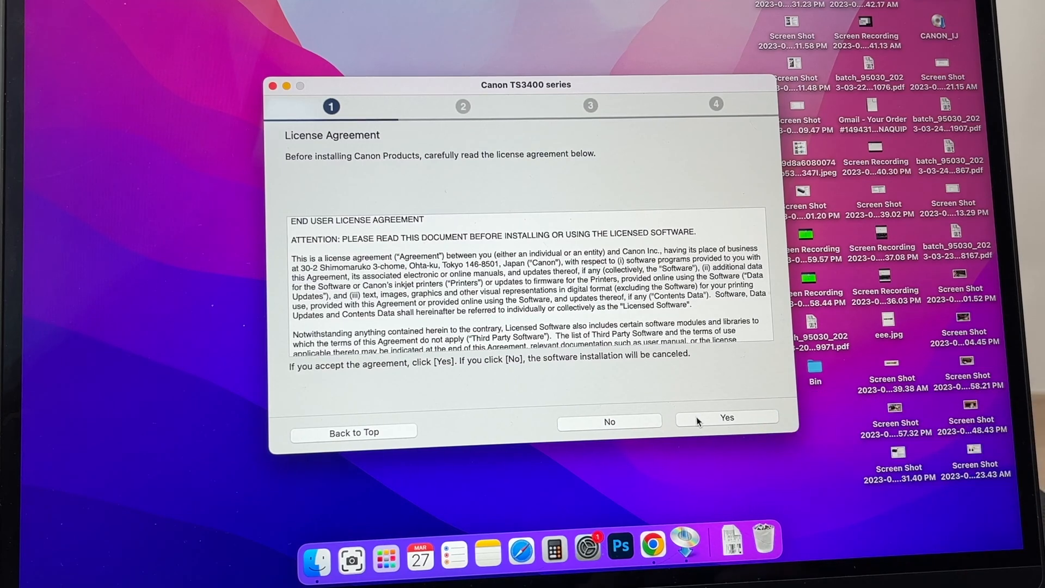
{"action": "left_click", "coordinate": [723, 418]}
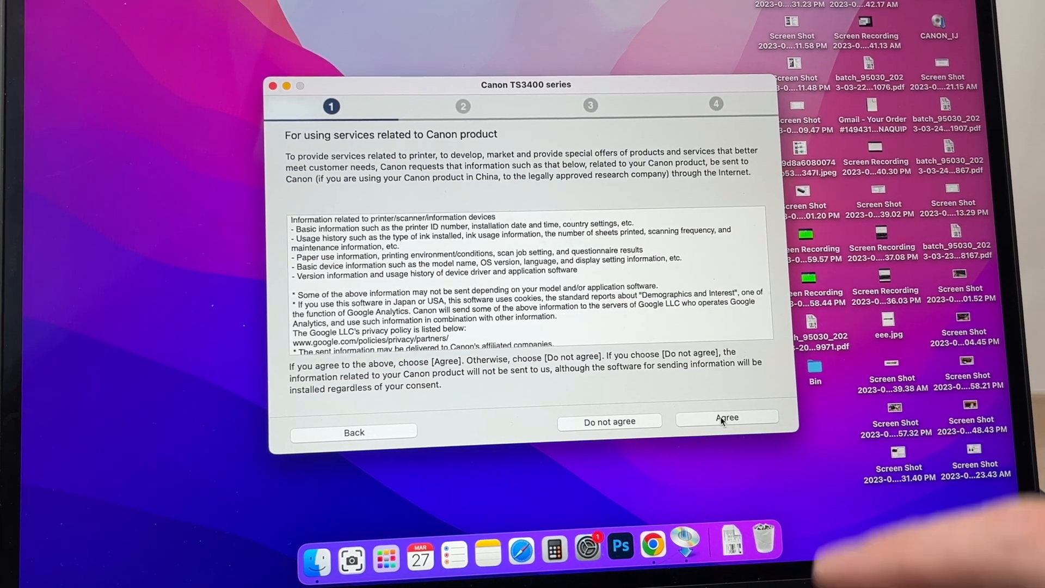
{"action": "left_click", "coordinate": [725, 418]}
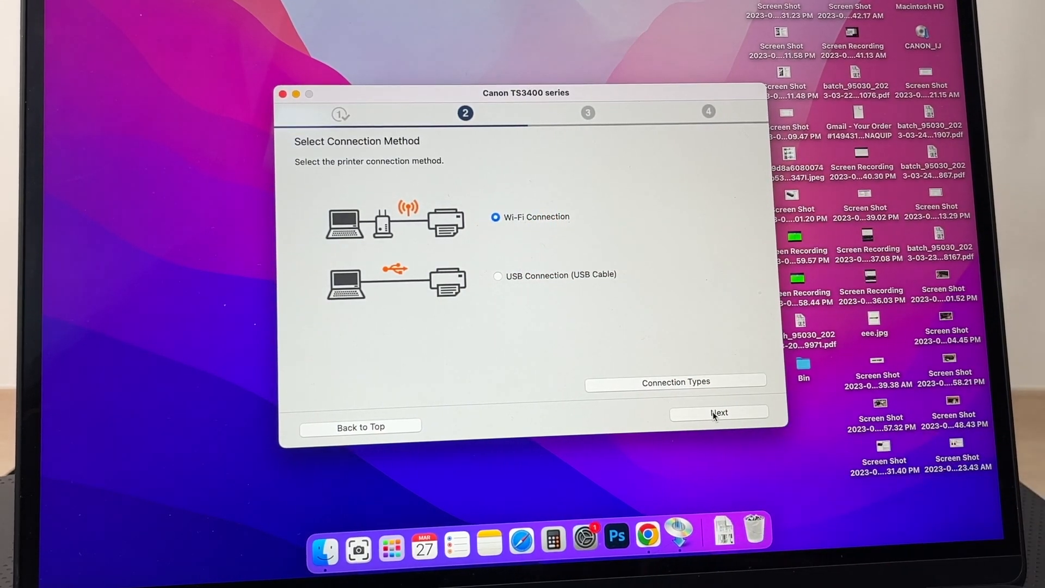
- Continue with Wi-Fi Connection and the detected TS3400 series printer through to the Add Printer step
{"action": "left_click", "coordinate": [716, 415]}
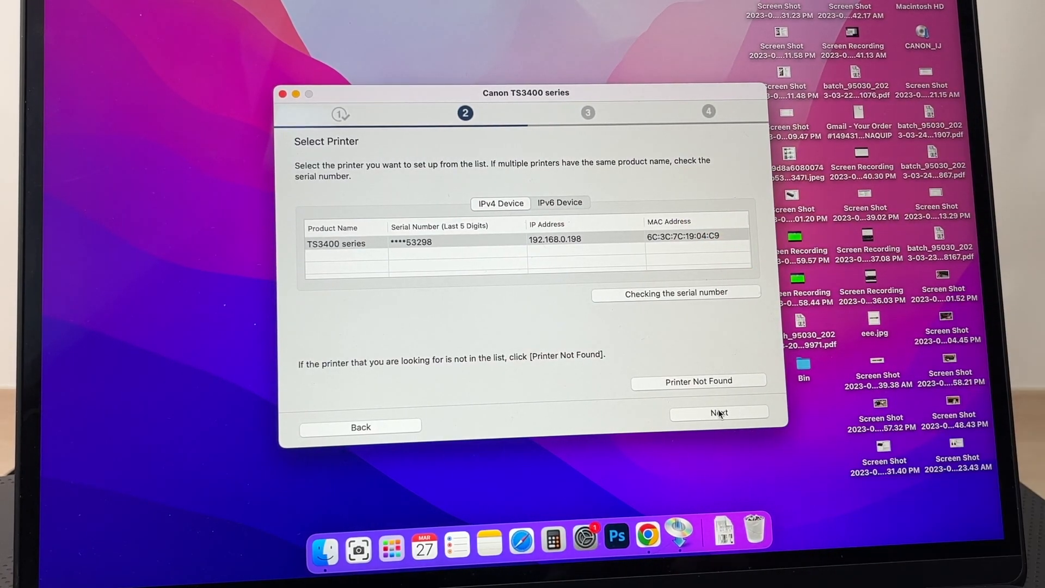
{"action": "left_click", "coordinate": [718, 413]}
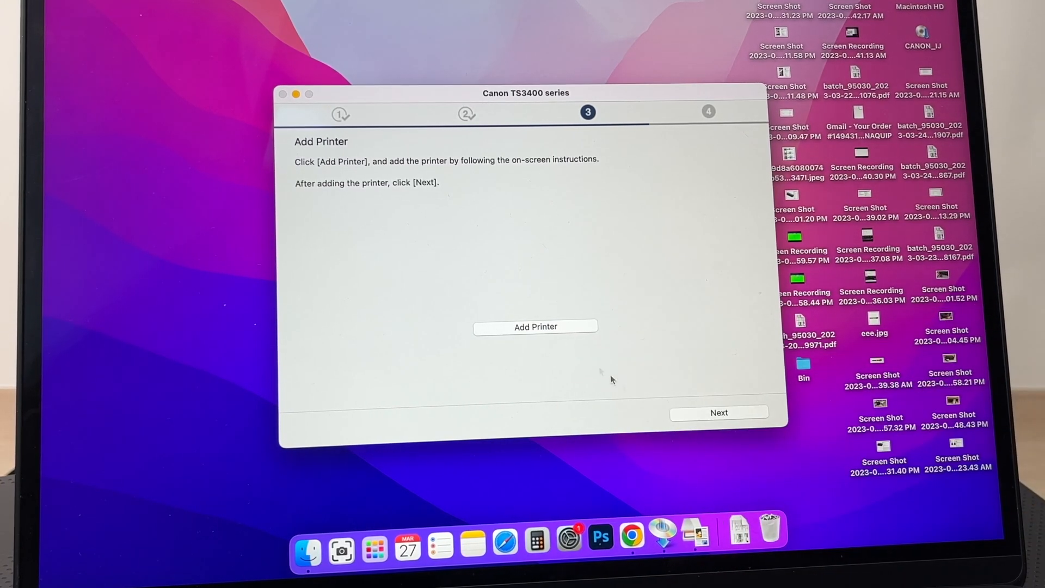
- Add Canon TS3400 series (Bonjour Multifunction) in the Add Printer dialog and return to Setup via the Dock
{"action": "left_click", "coordinate": [563, 329]}
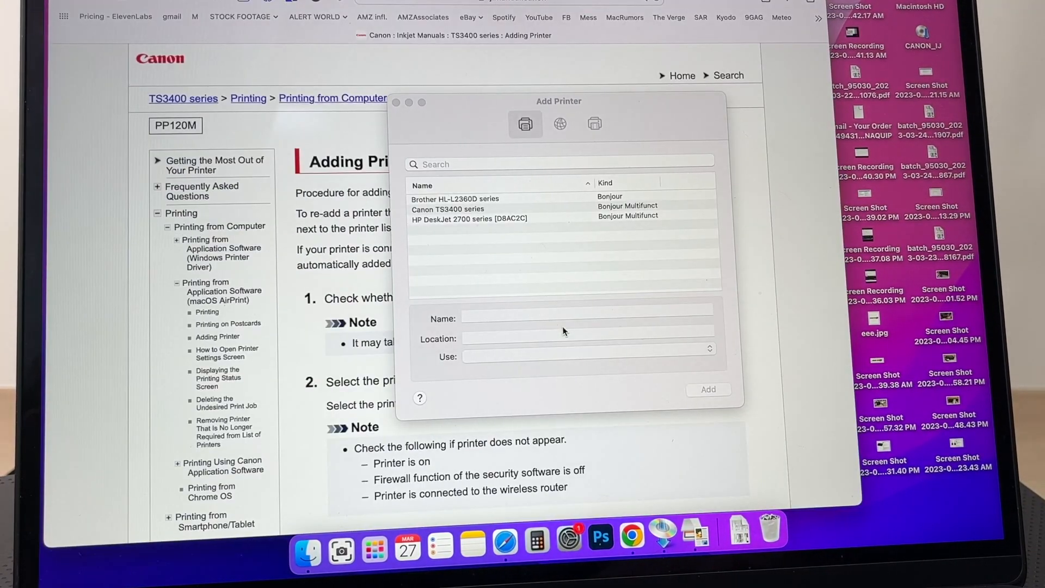
{"action": "left_click", "coordinate": [472, 212]}
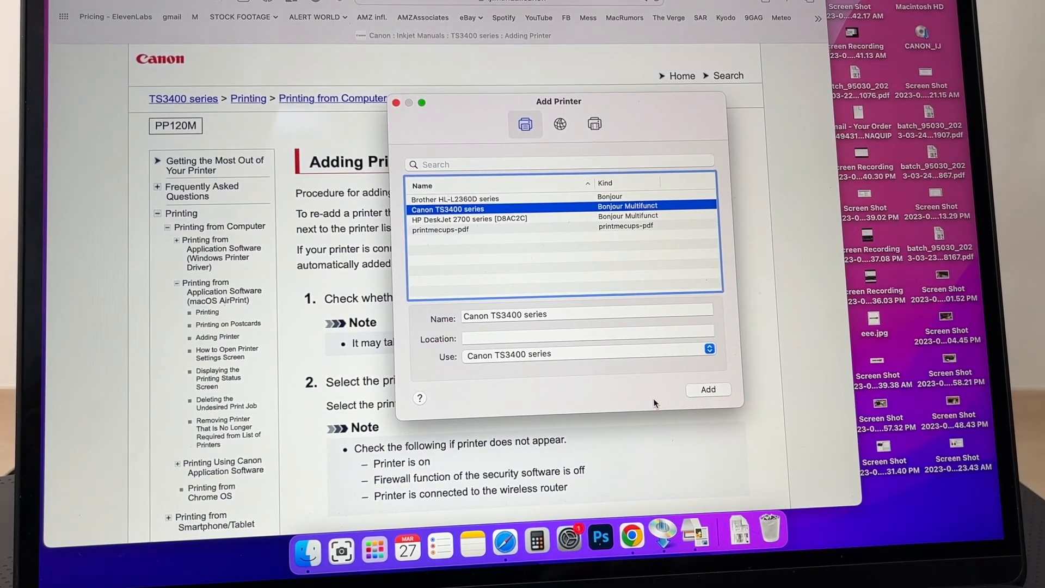
{"action": "left_click", "coordinate": [693, 392]}
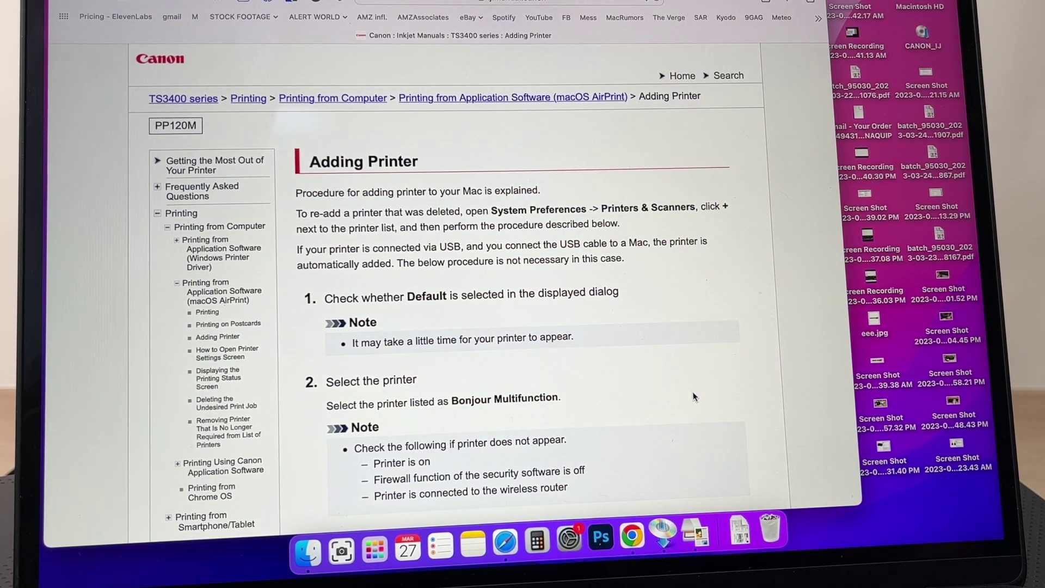
{"action": "left_click", "coordinate": [664, 533]}
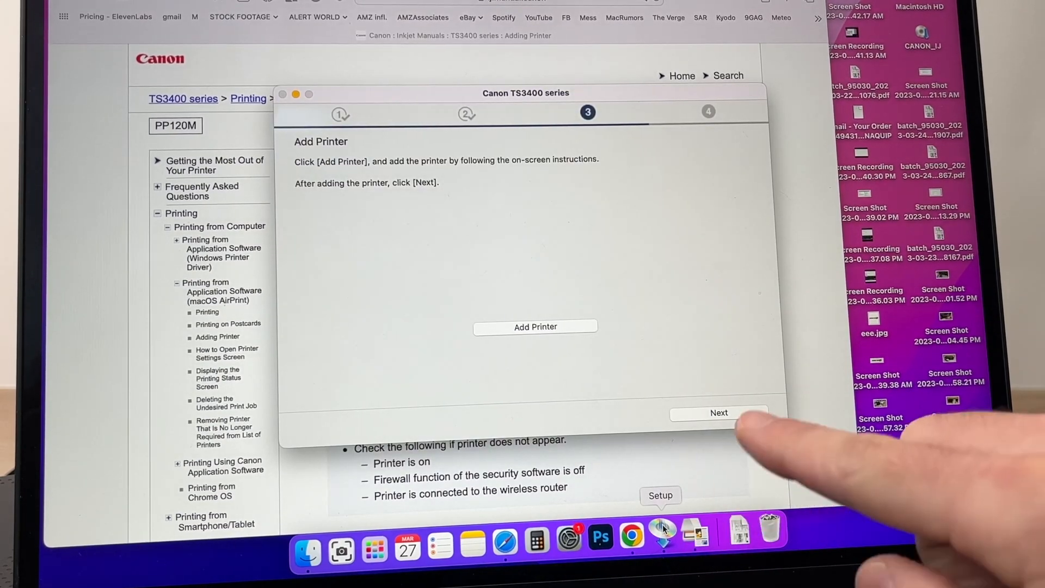
- Confirm the added printer, finish with Continue online and allow Desktop folder access
{"action": "left_click", "coordinate": [724, 413]}
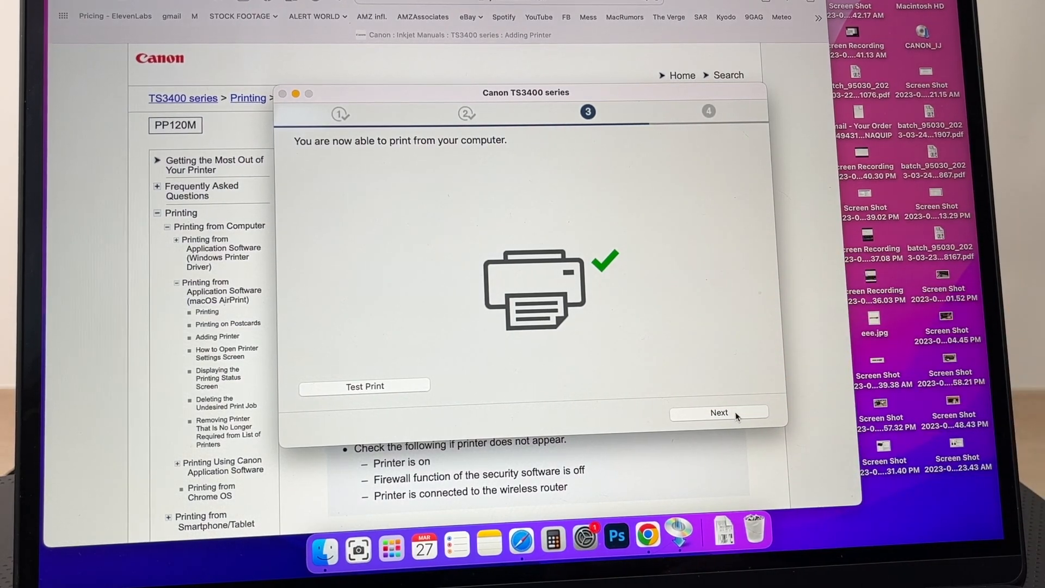
{"action": "left_click", "coordinate": [735, 411]}
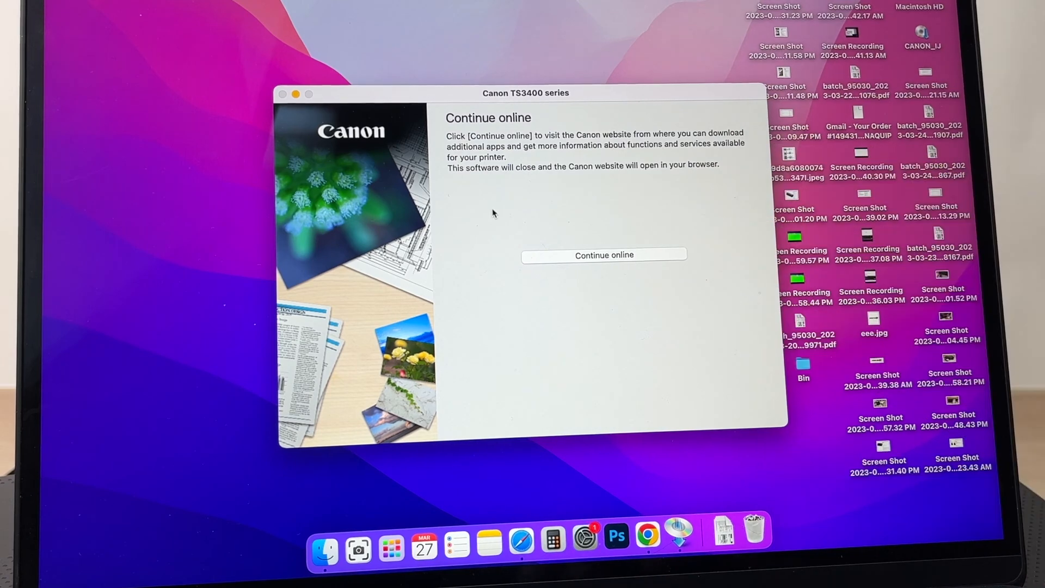
{"action": "left_click", "coordinate": [572, 260]}
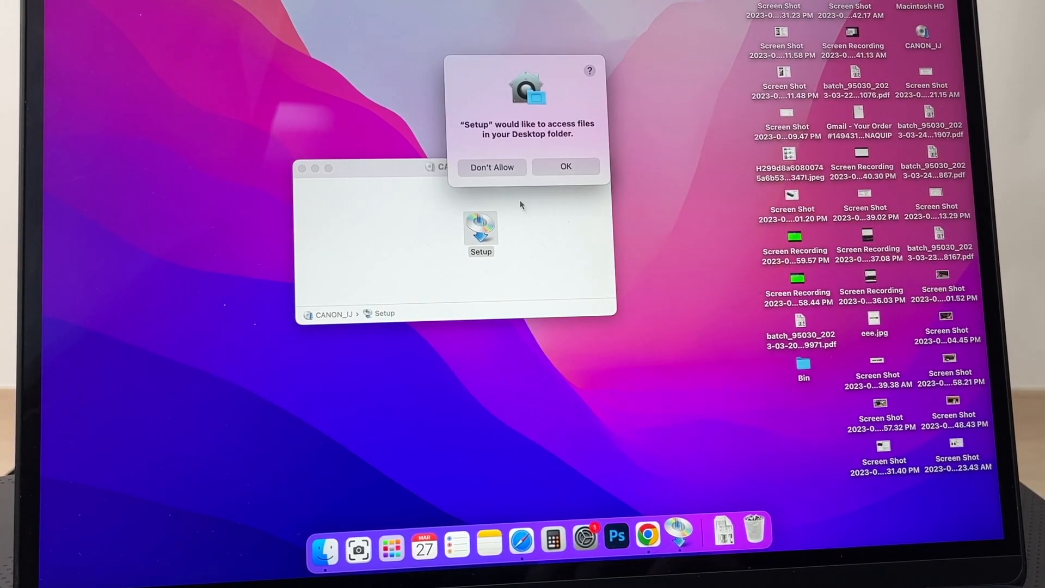
{"action": "left_click", "coordinate": [565, 168]}
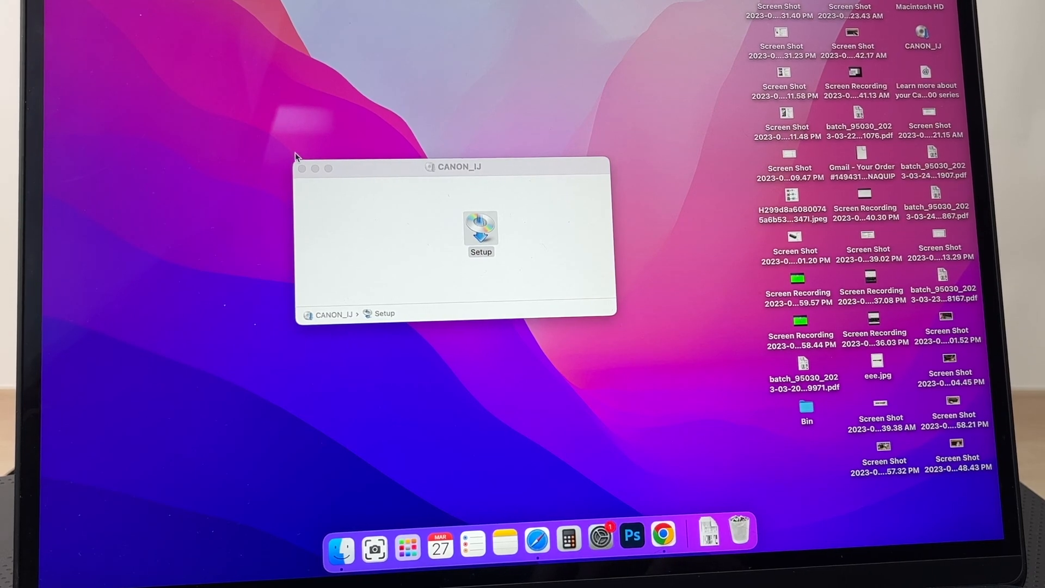
- Close the CANON_IJ disk image window before printing Test page 3 from Preview
{"action": "left_click", "coordinate": [302, 169]}
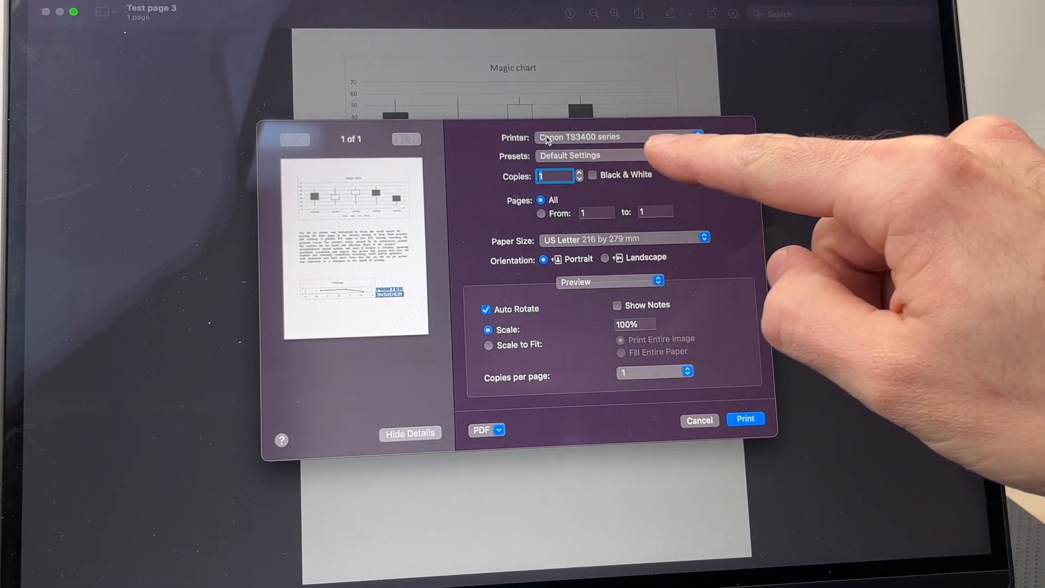
- Keep Canon TS3400 series as the printer and switch the job to Black & White
{"action": "left_click", "coordinate": [580, 137]}
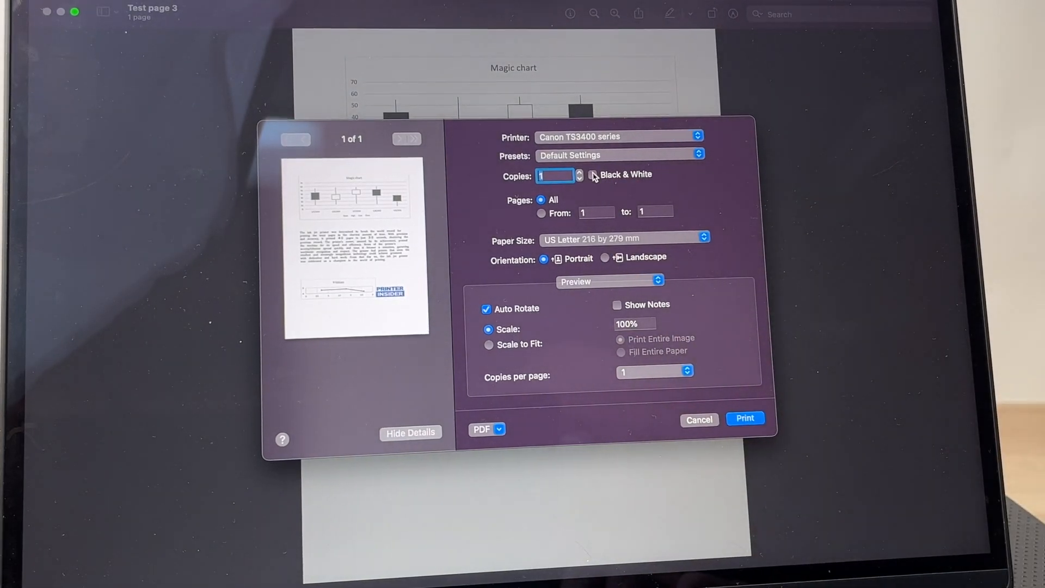
{"action": "left_click", "coordinate": [593, 176]}
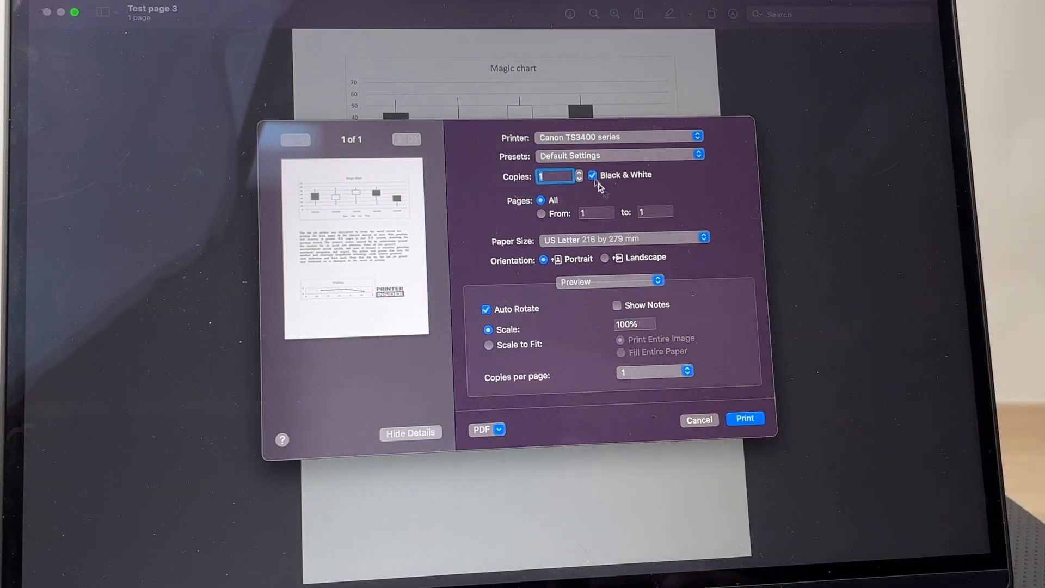